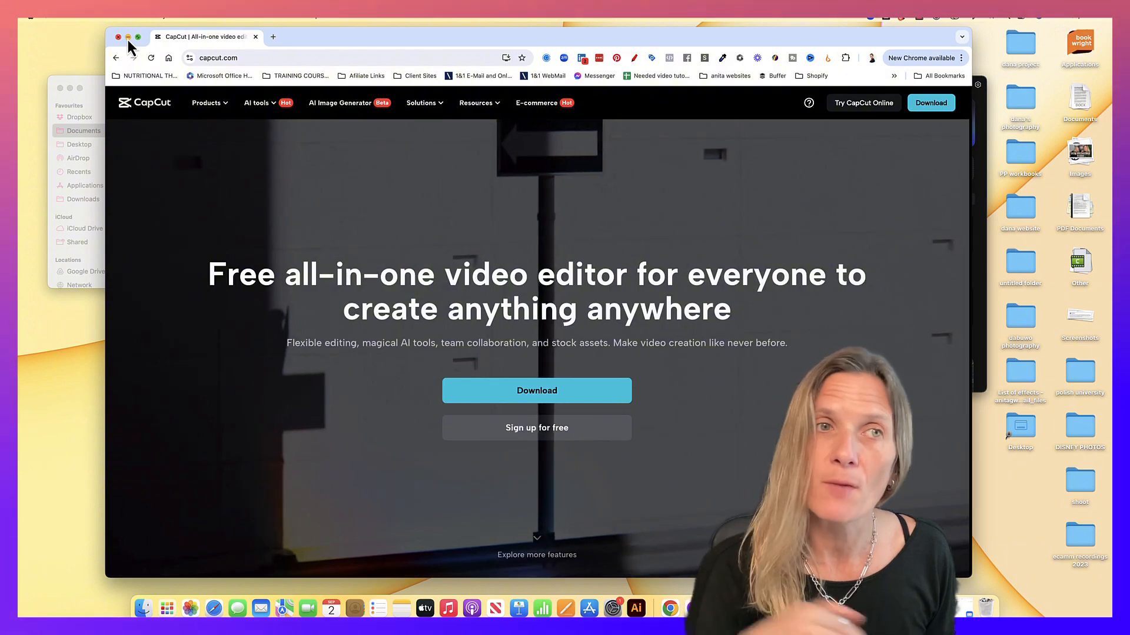
Review the English subtitles and their timings for the Opus Clips tutorial video in YouTube Studio, closing the subtitle editor without edits
left_click(128, 37)
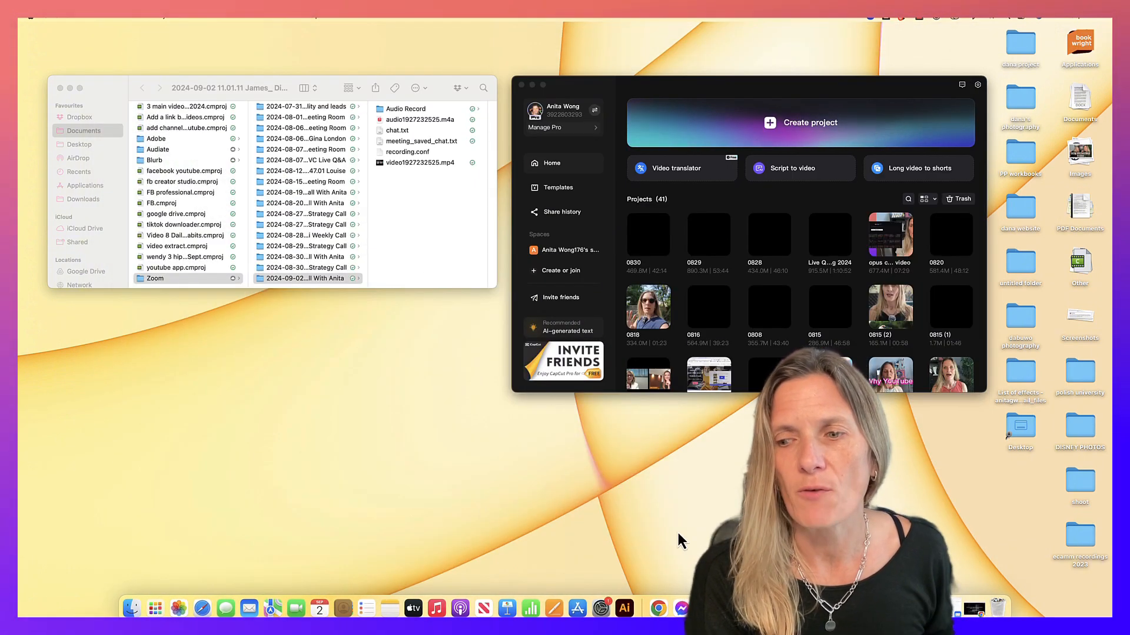
left_click(976, 608)
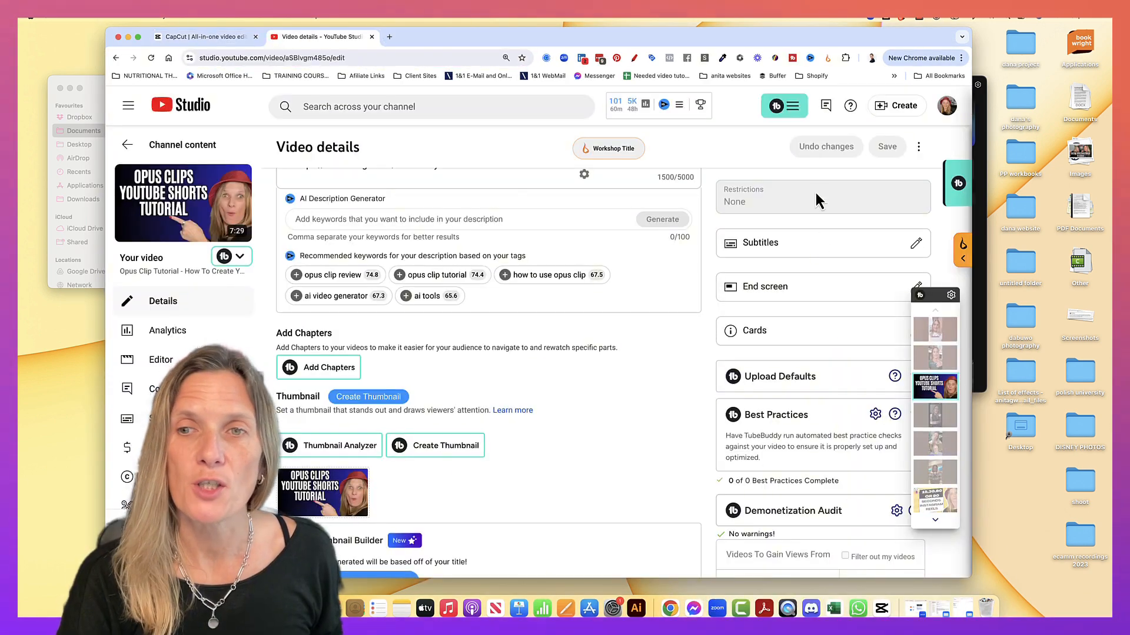
left_click(917, 246)
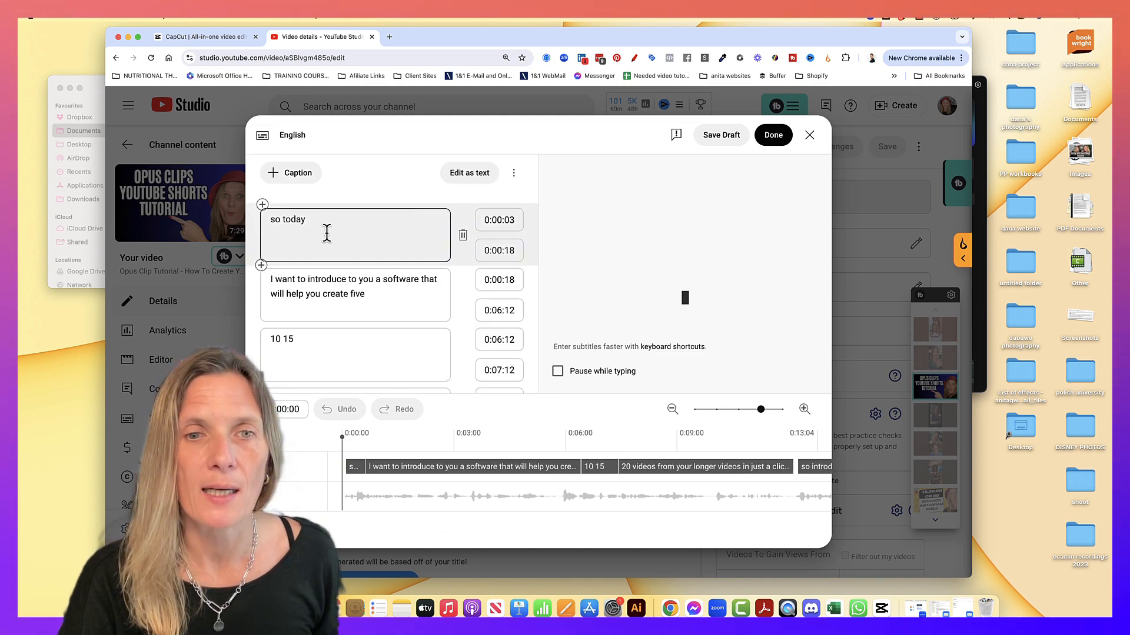
scroll(323, 337, "down", 10)
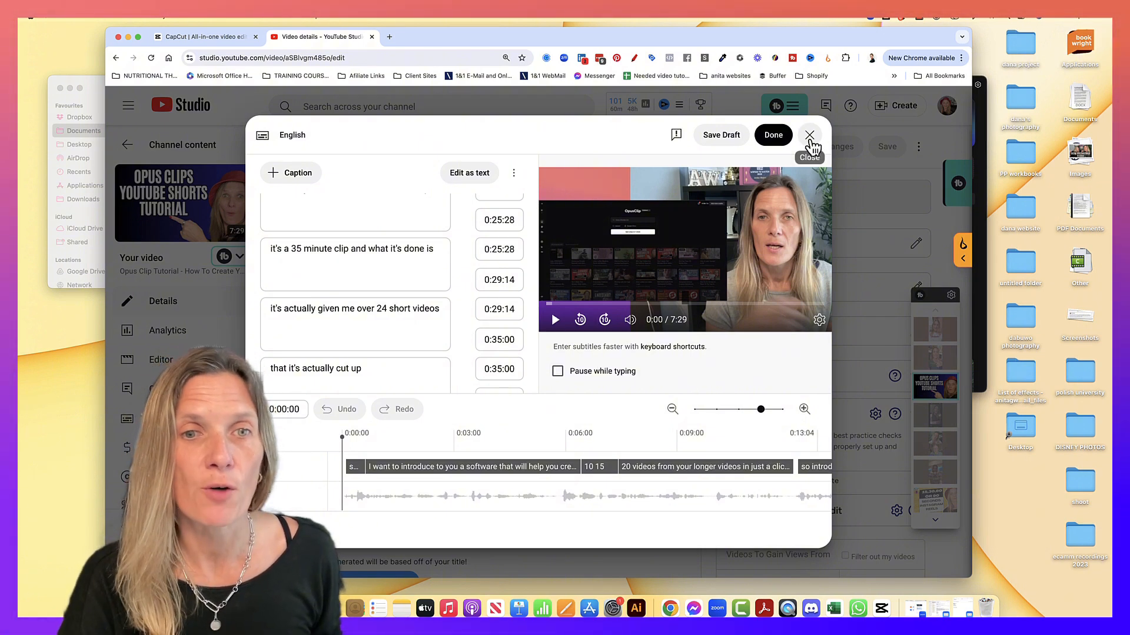
left_click(811, 138)
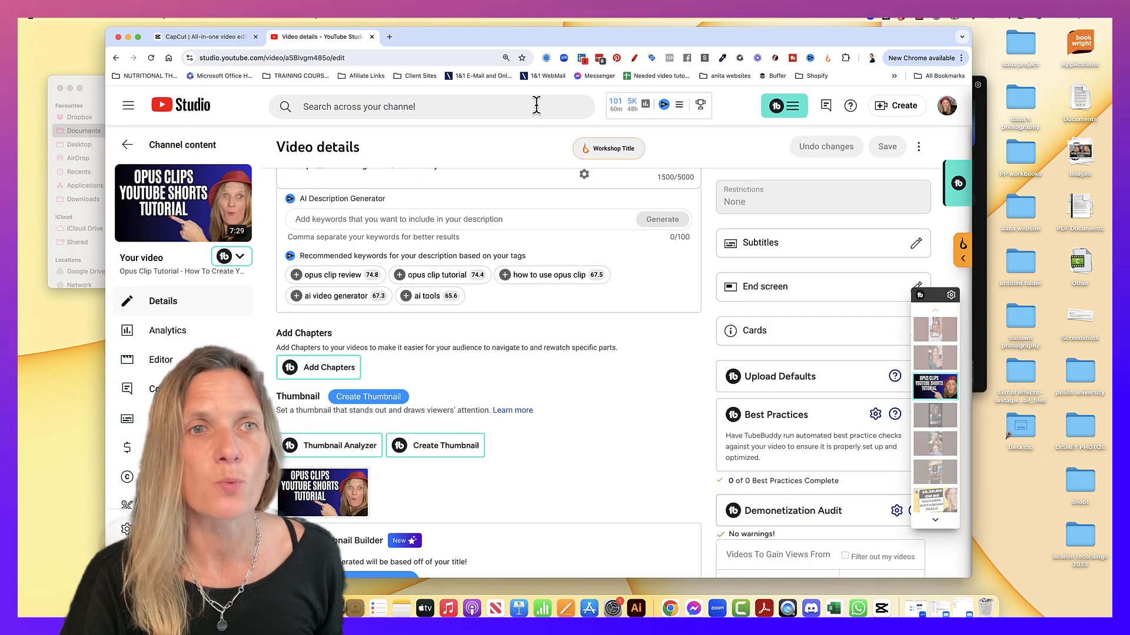
left_click(189, 41)
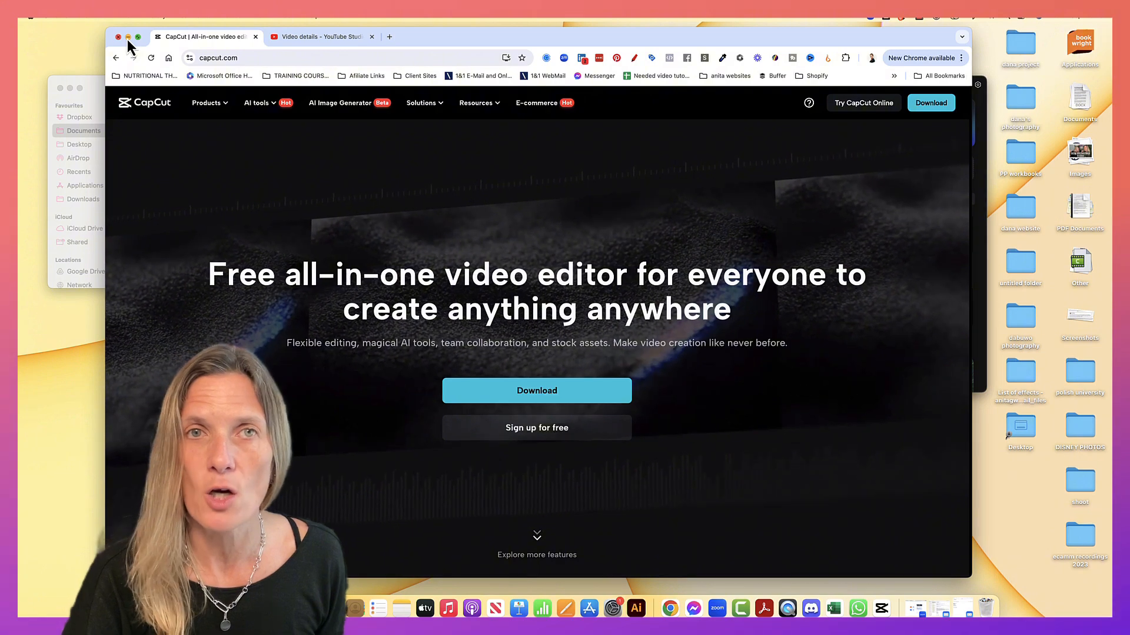
Switch from the browser to the CapCut desktop app and create a new project
left_click(128, 38)
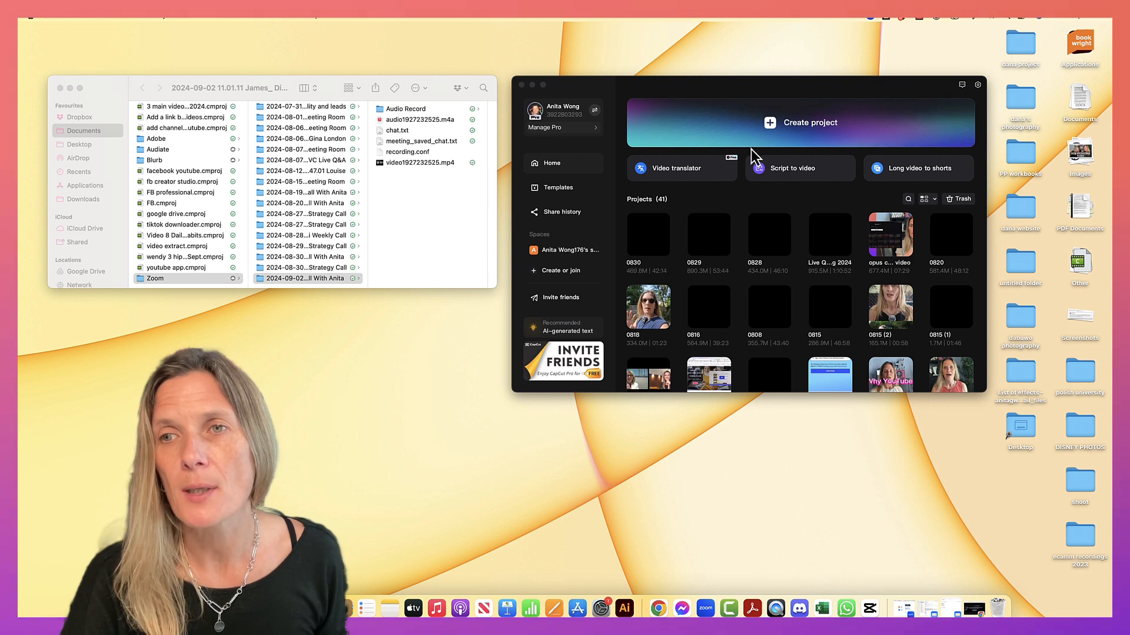
left_click(824, 131)
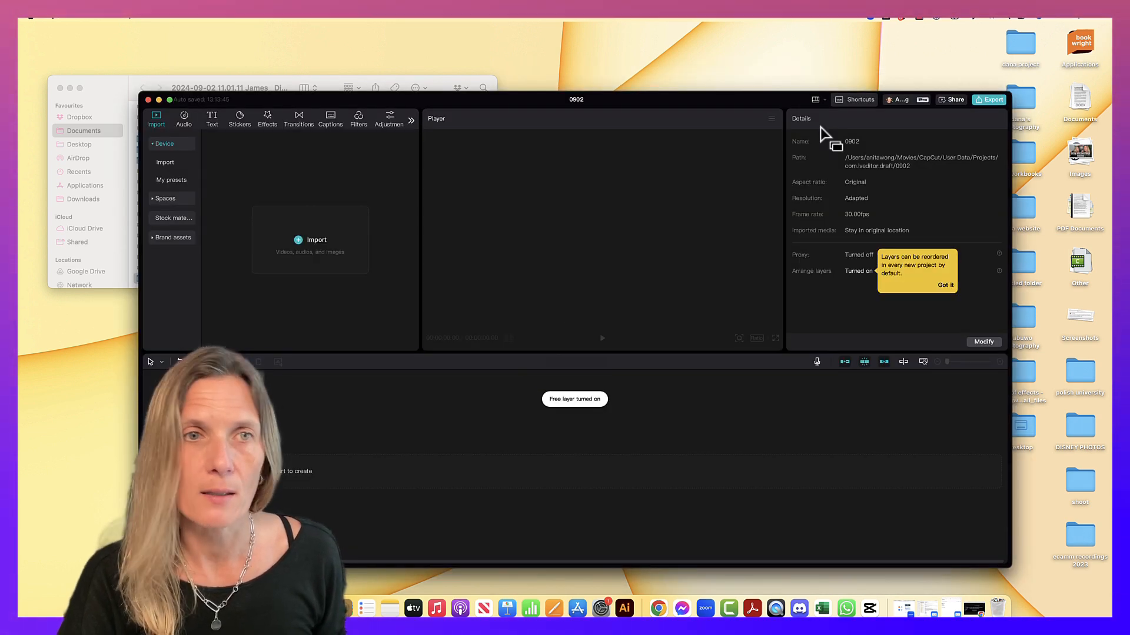
left_click_drag(748, 106, 756, 90)
Import video1927232525.mp4 from the Zoom recording folder into the project and place it at the start of the timeline
left_click(106, 91)
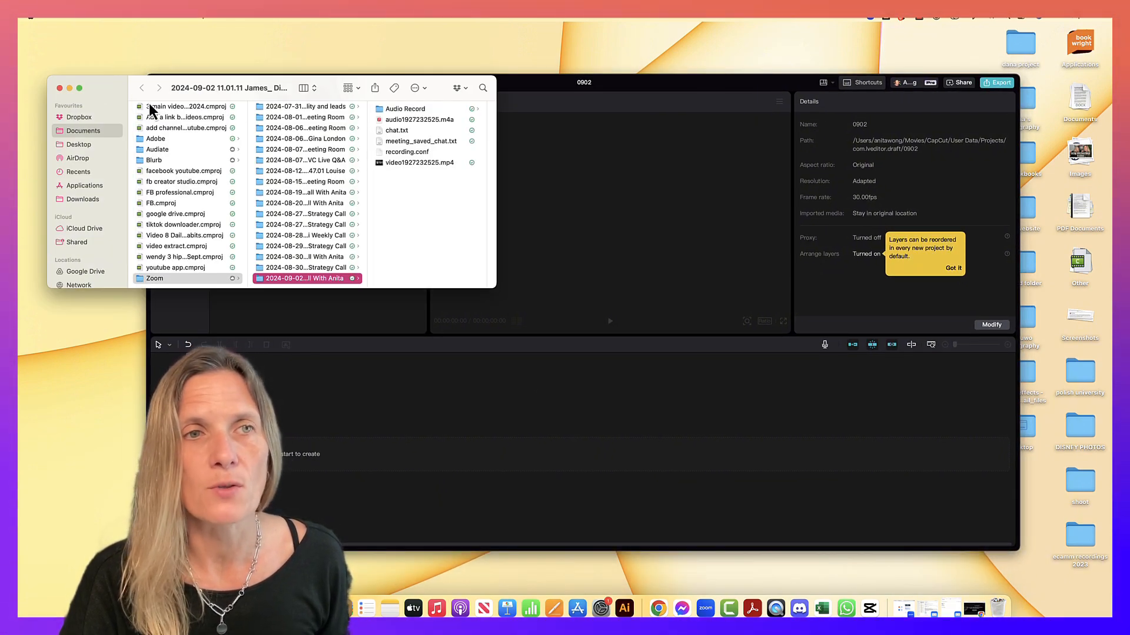
left_click_drag(104, 89, 81, 343)
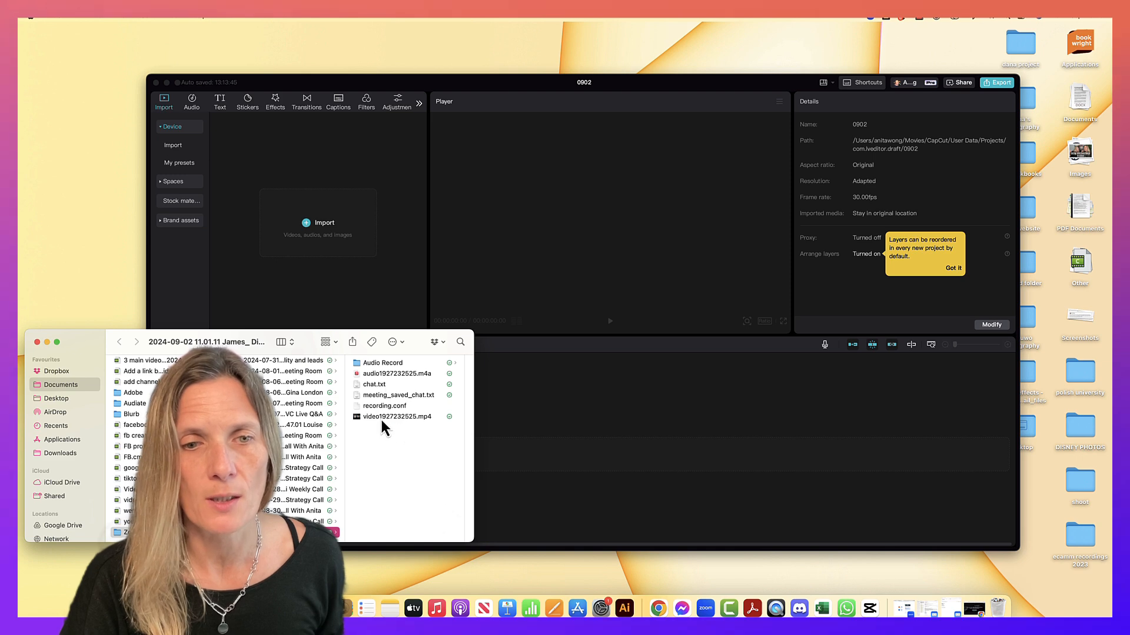
left_click_drag(378, 415, 289, 197)
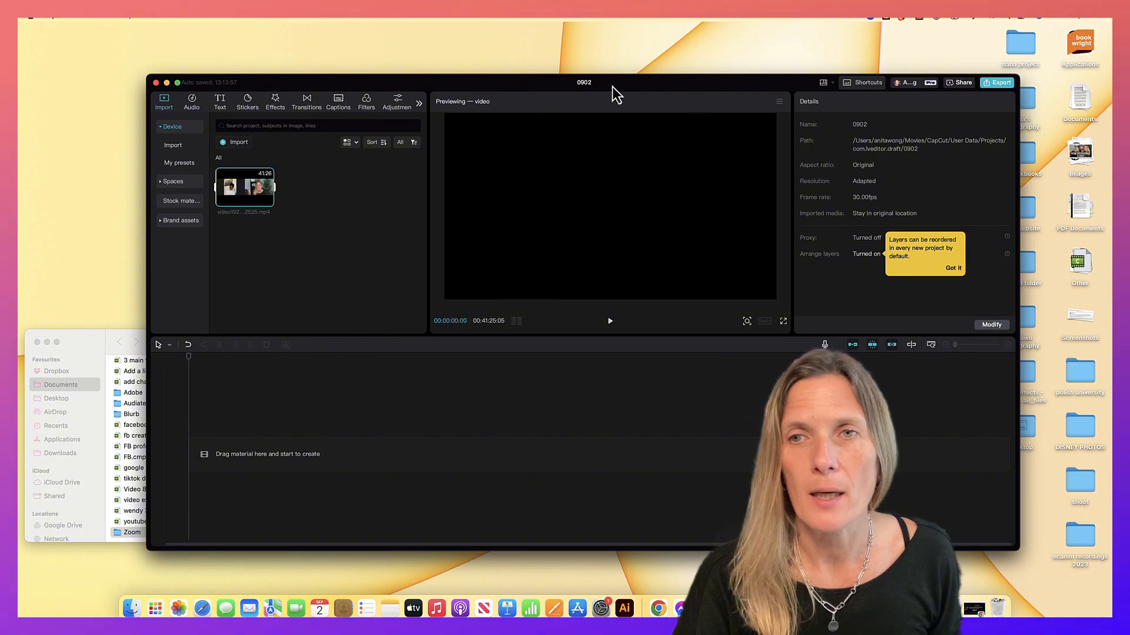
left_click_drag(247, 194, 234, 455)
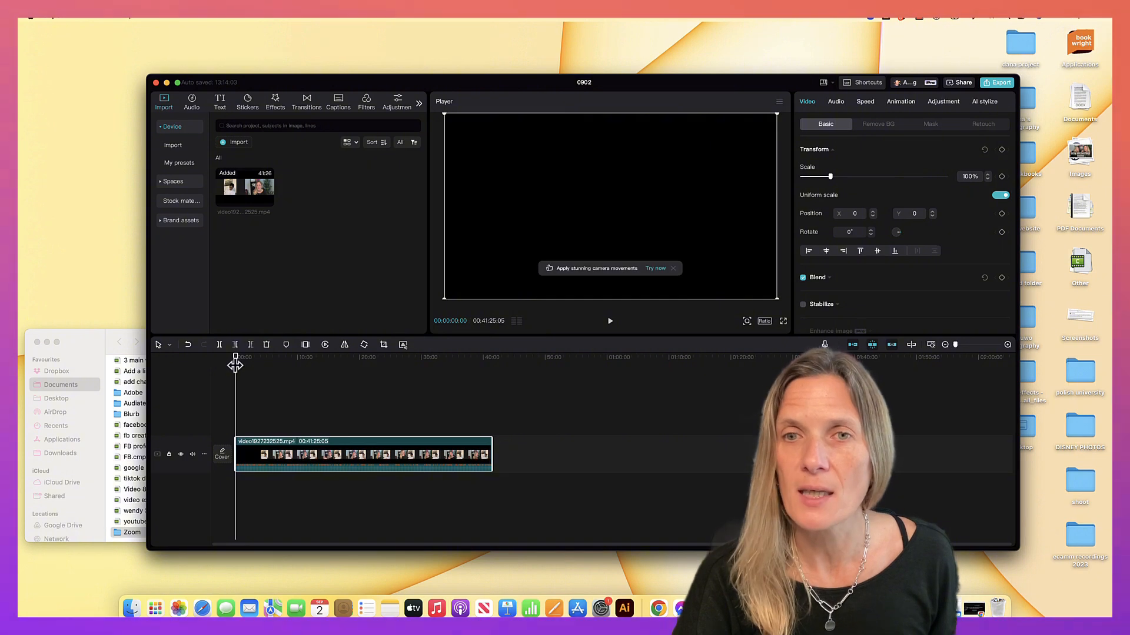
Generate auto captions for the timeline video using the Detect language option
left_click(340, 106)
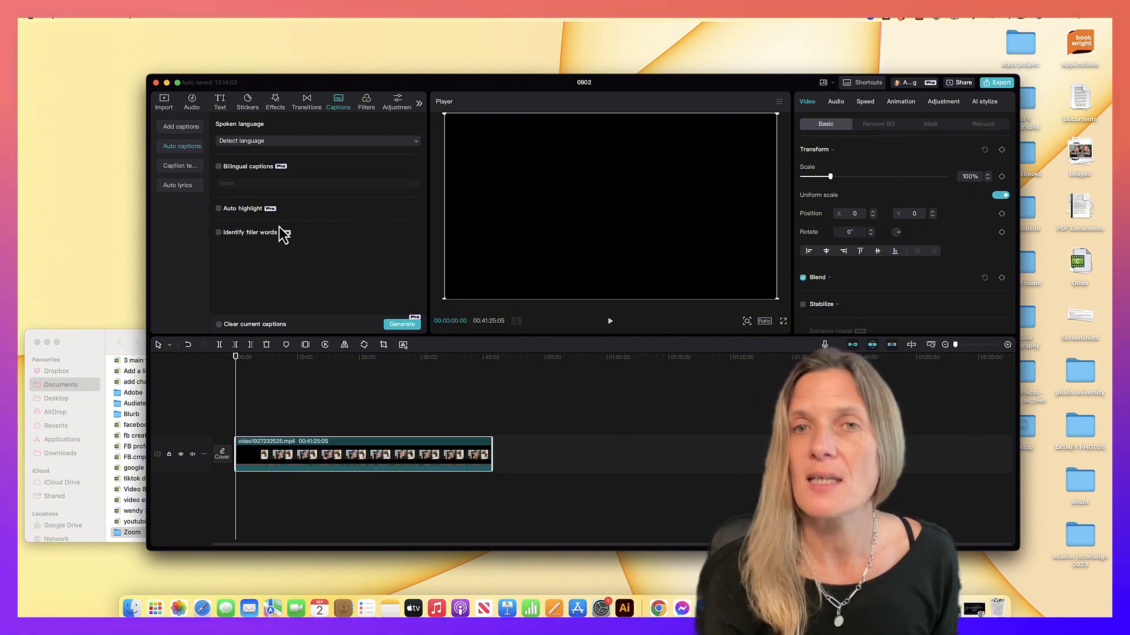
left_click(402, 324)
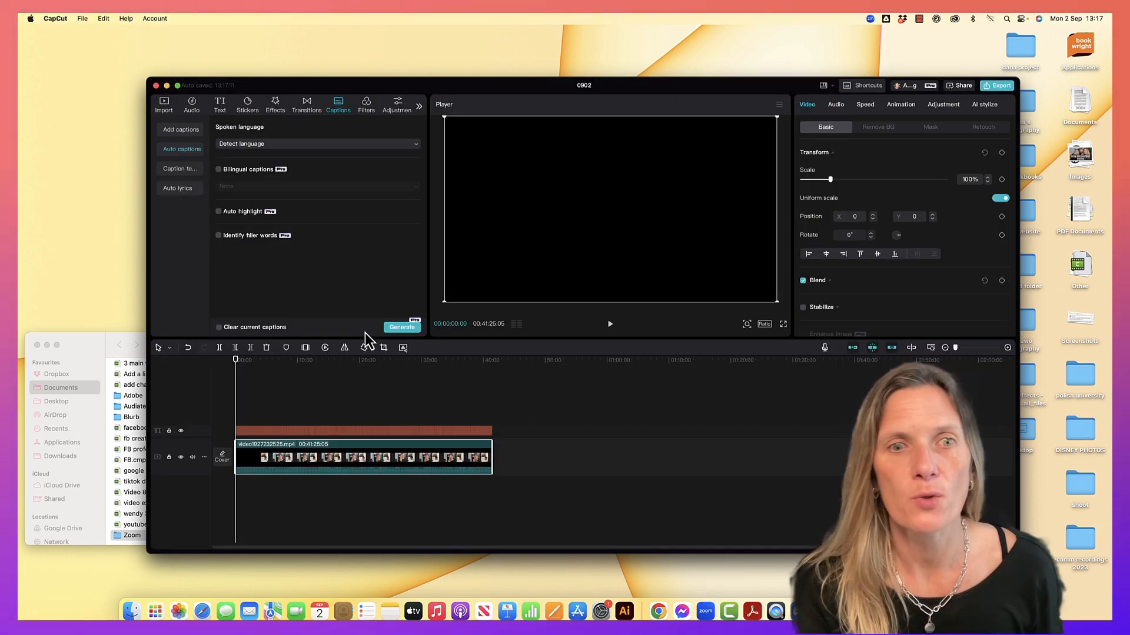
left_click_drag(236, 369, 235, 369)
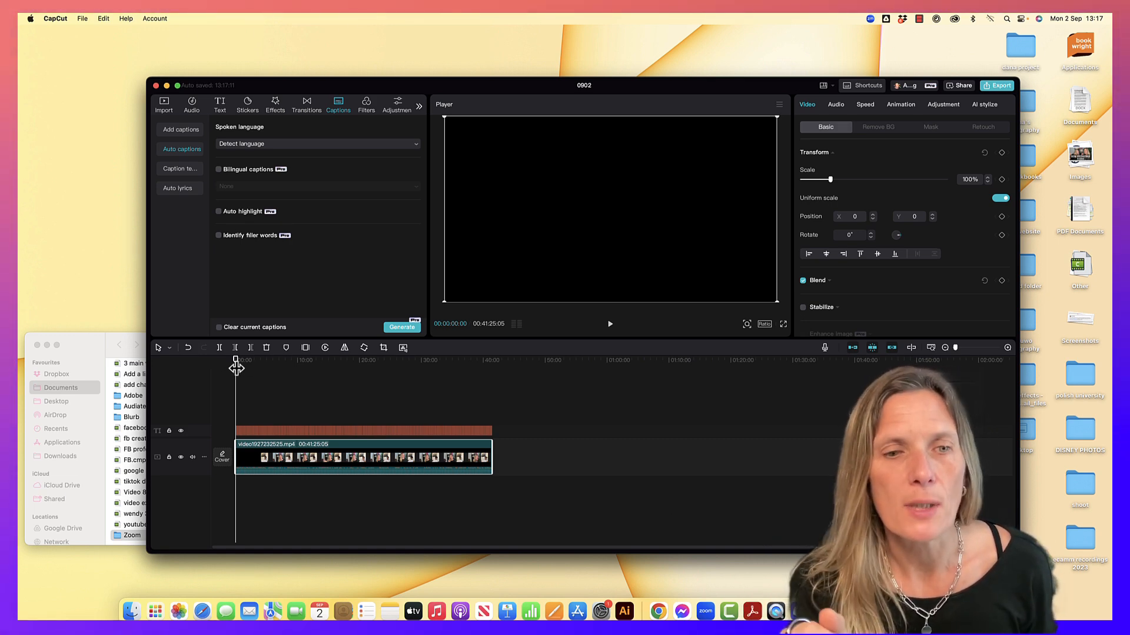
Set up a captions-only export in SRT format with the name "video srt 1"
left_click(84, 20)
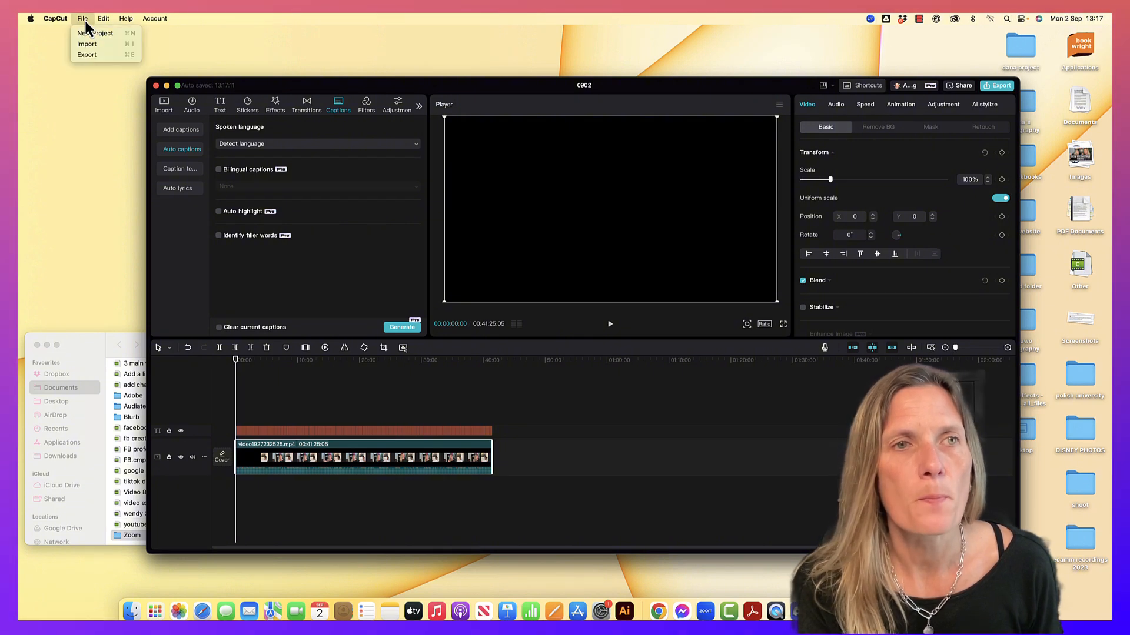
left_click(86, 54)
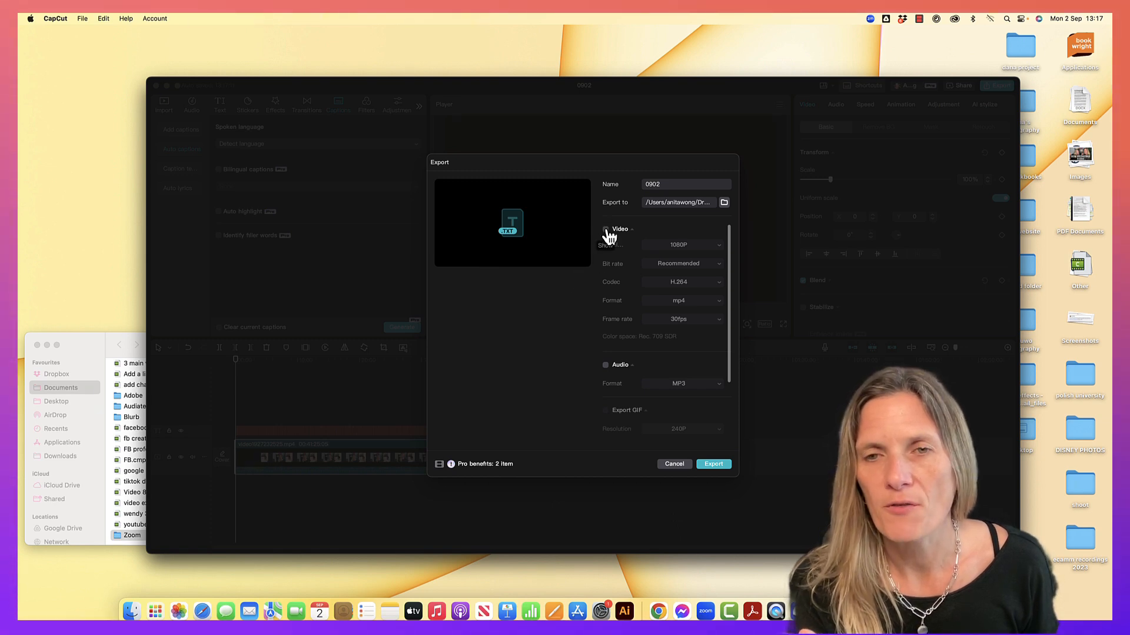
scroll(608, 362, "down", 3)
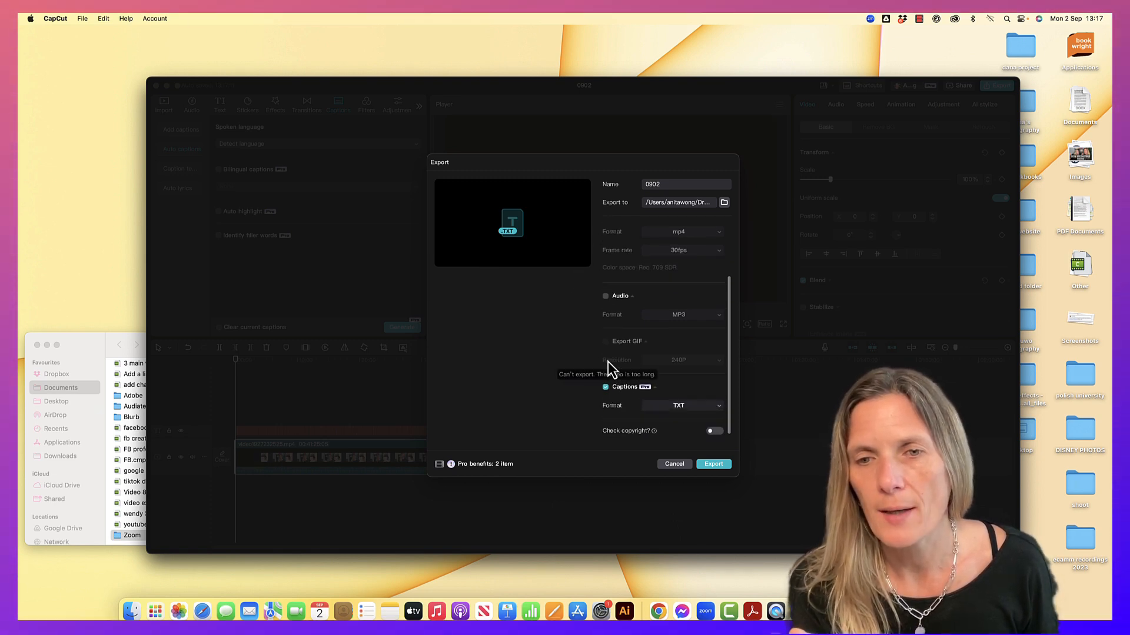
left_click(607, 388)
left_click(668, 406)
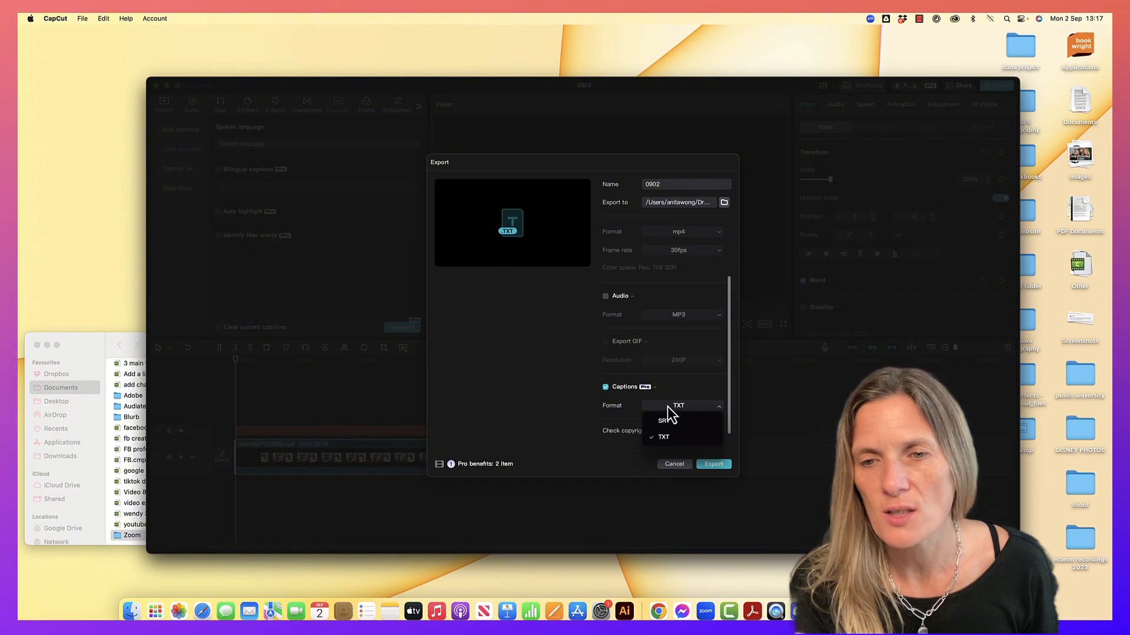
left_click(663, 422)
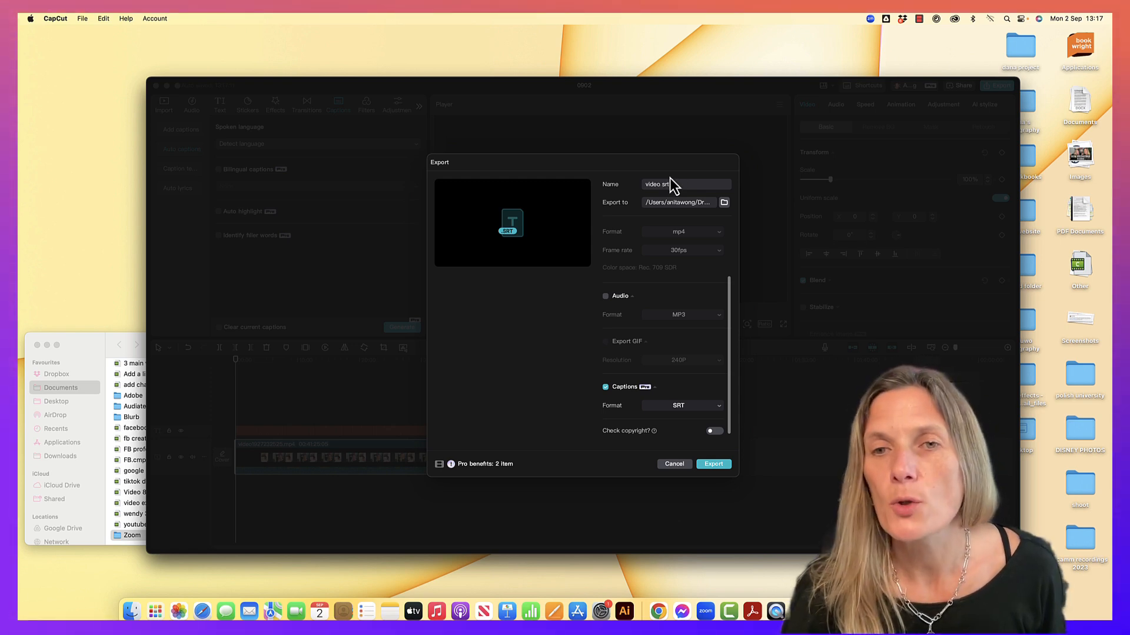
Export the captions to the Downloads folder and view video srt 1.srt there before closing the export dialog
left_click(724, 203)
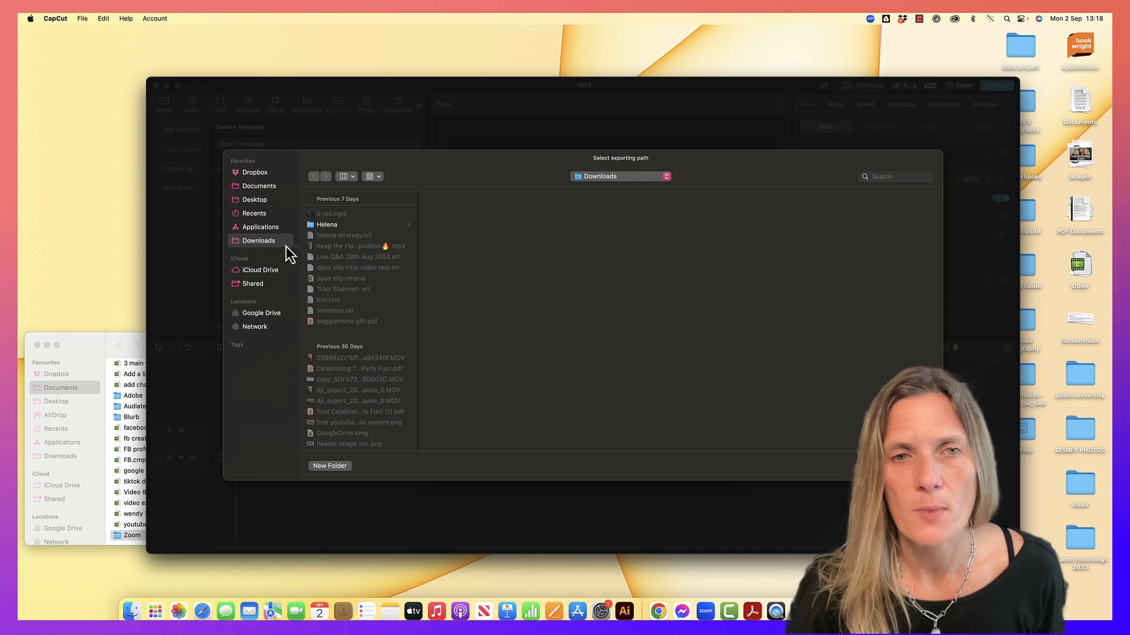
left_click(887, 466)
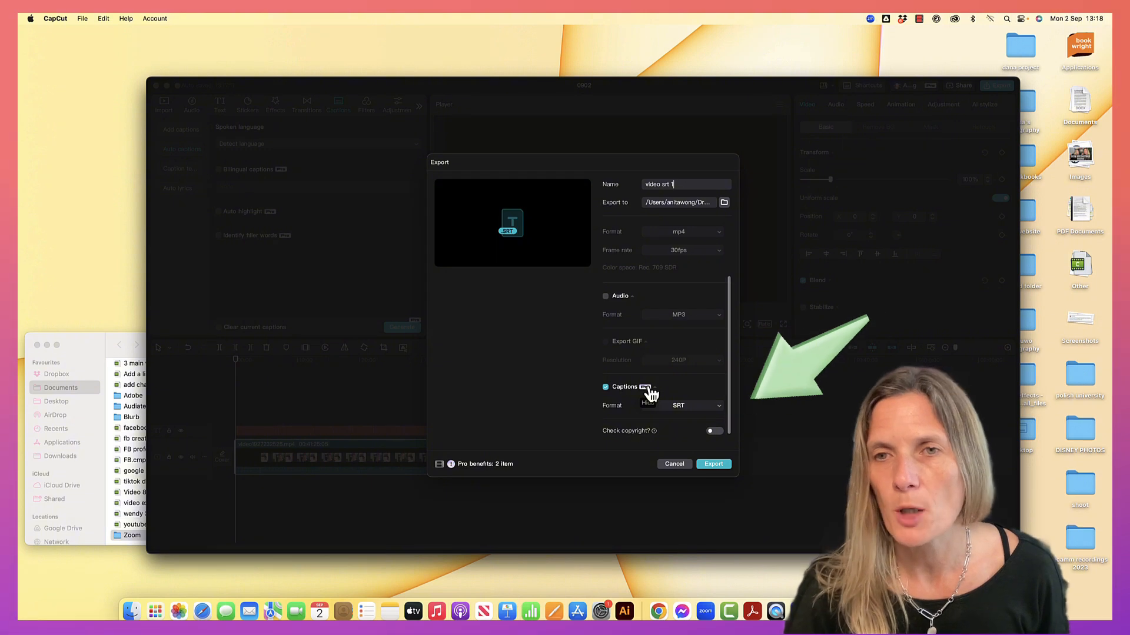
left_click(712, 464)
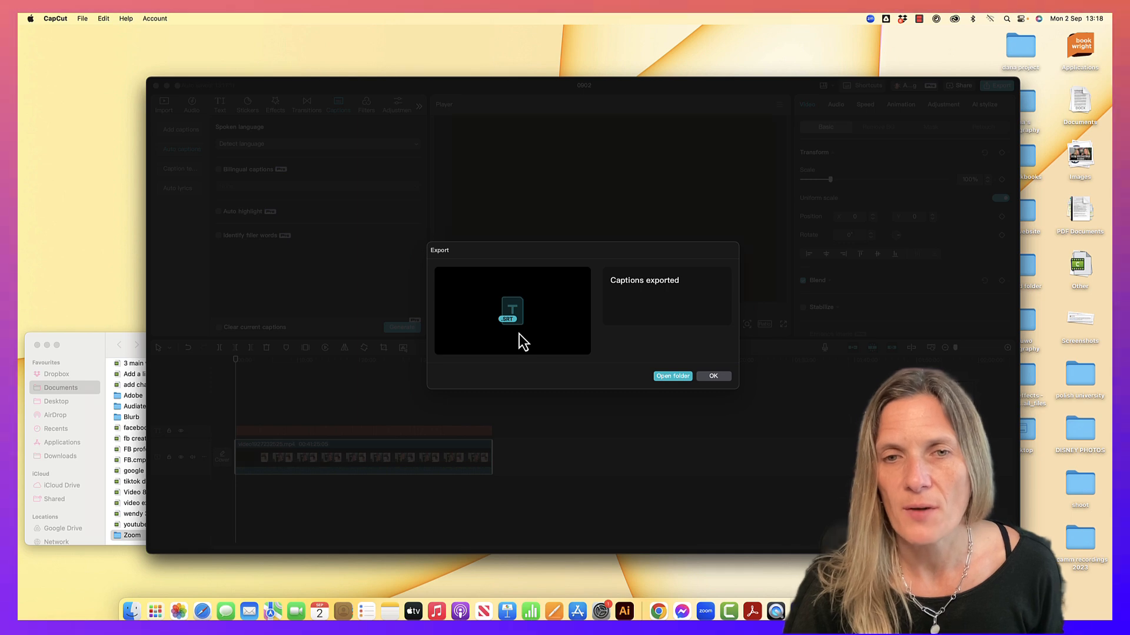
left_click(662, 379)
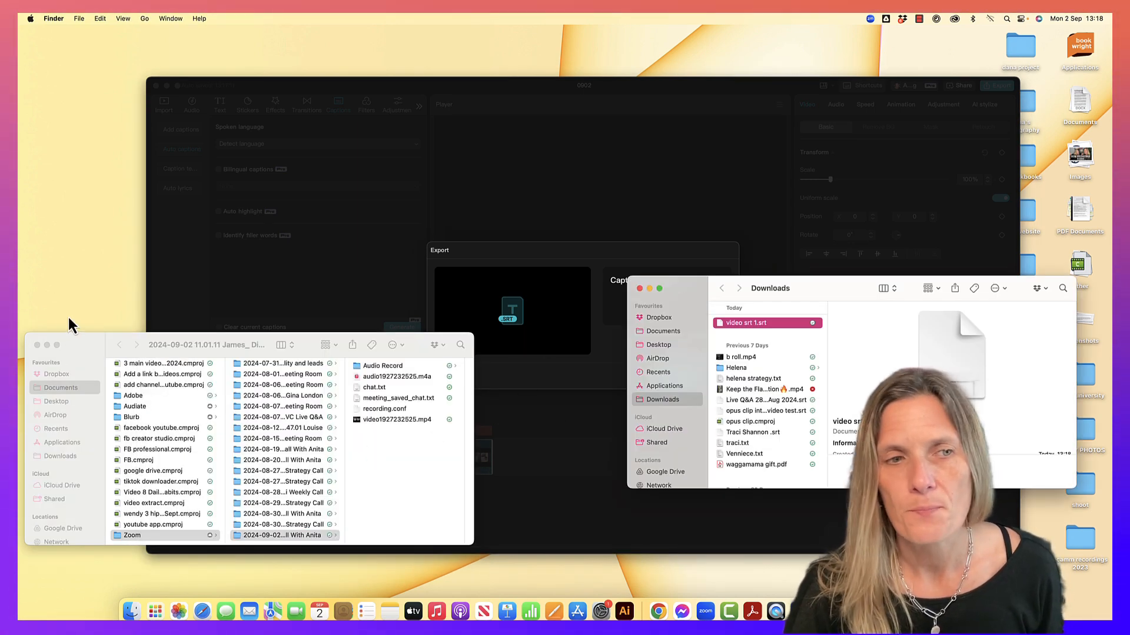
left_click_drag(860, 292, 192, 354)
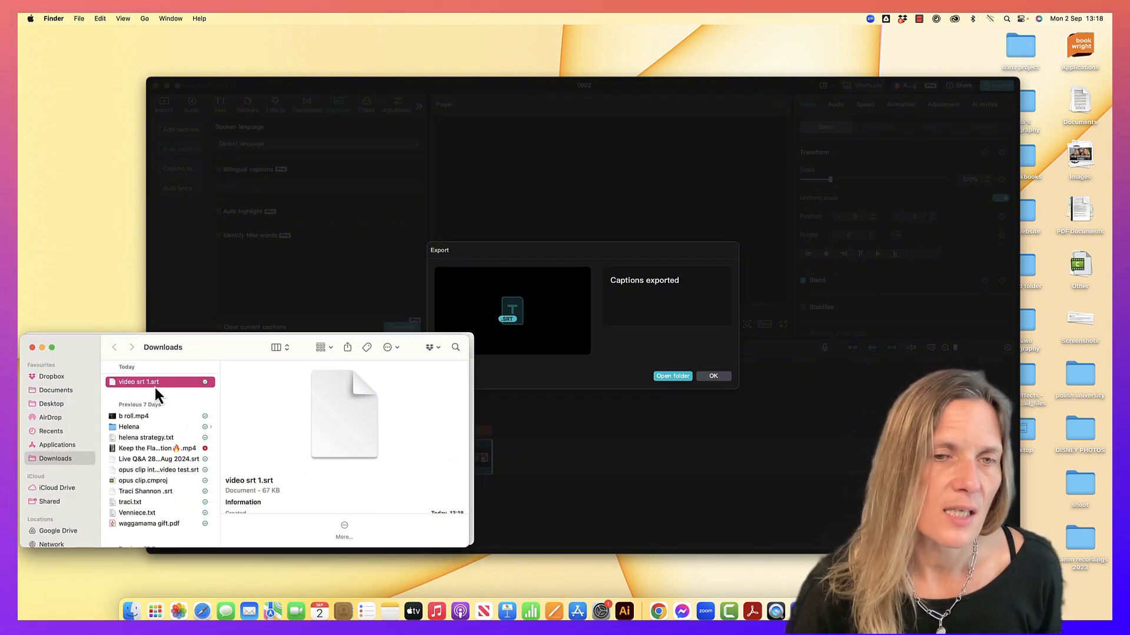
left_click(712, 376)
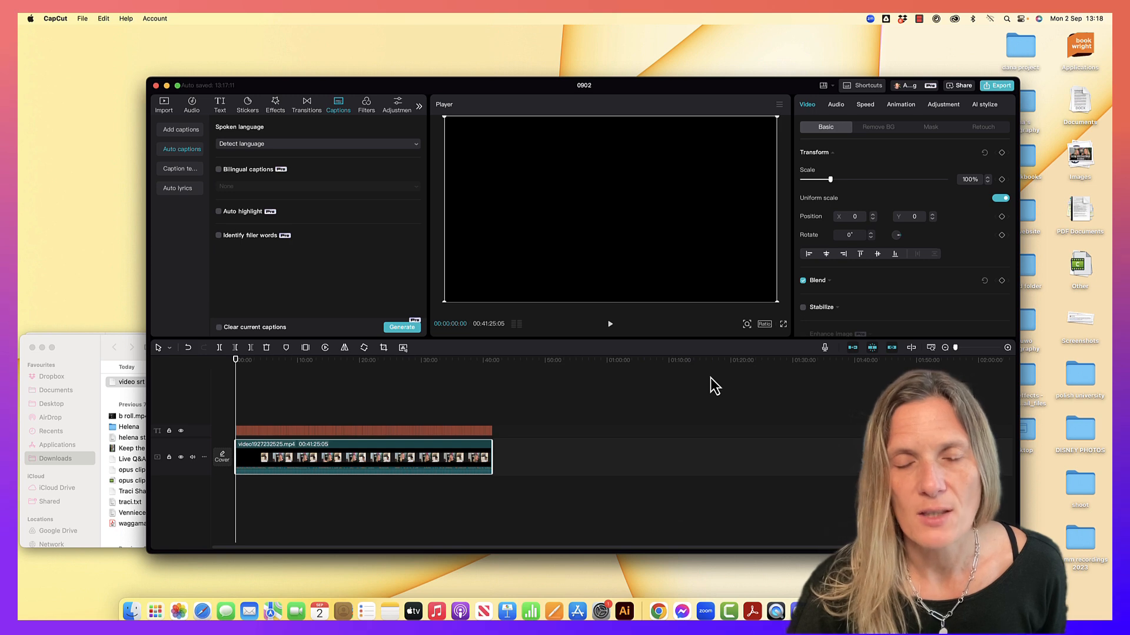
Export the captions again in TXT format under the name 0902 and view the resulting file in its folder
left_click(82, 18)
left_click(78, 55)
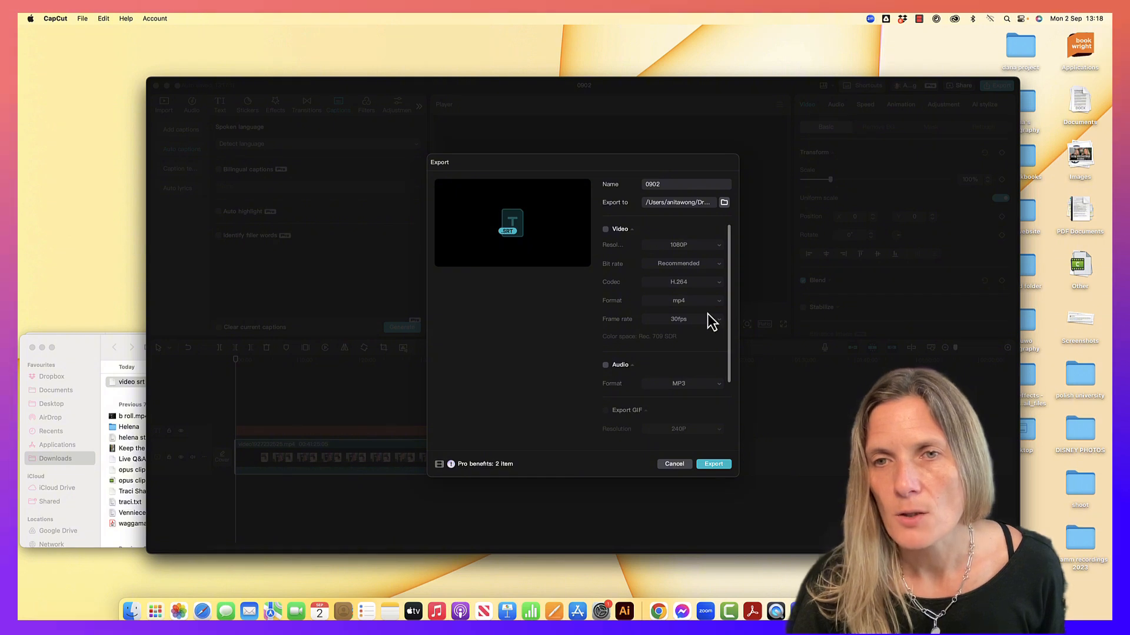
scroll(712, 320, "down", 3)
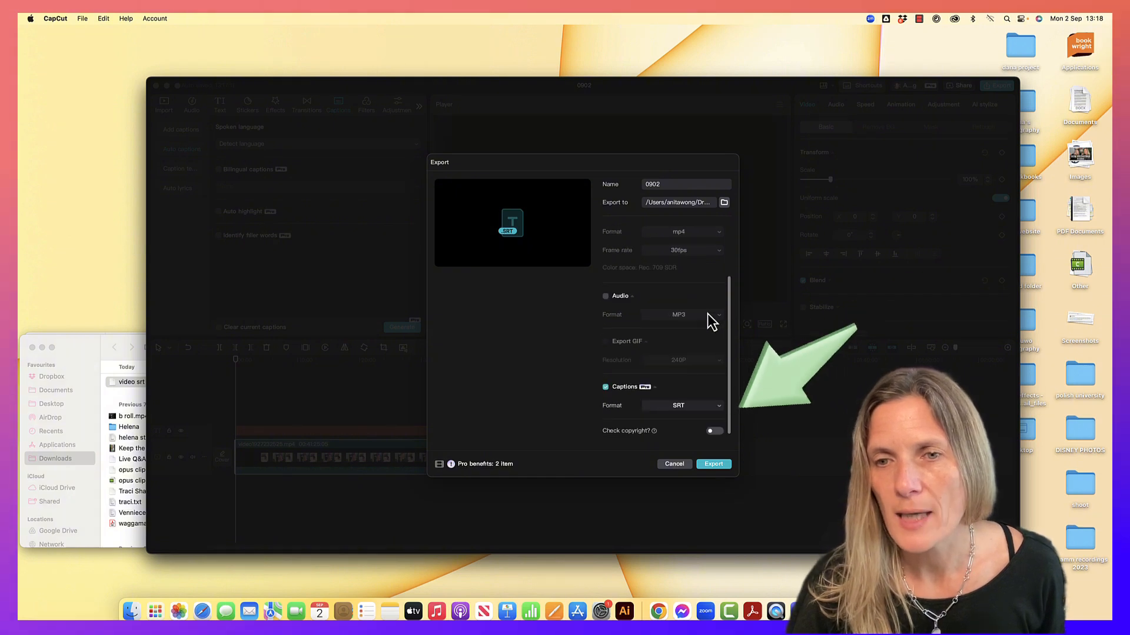
left_click(681, 409)
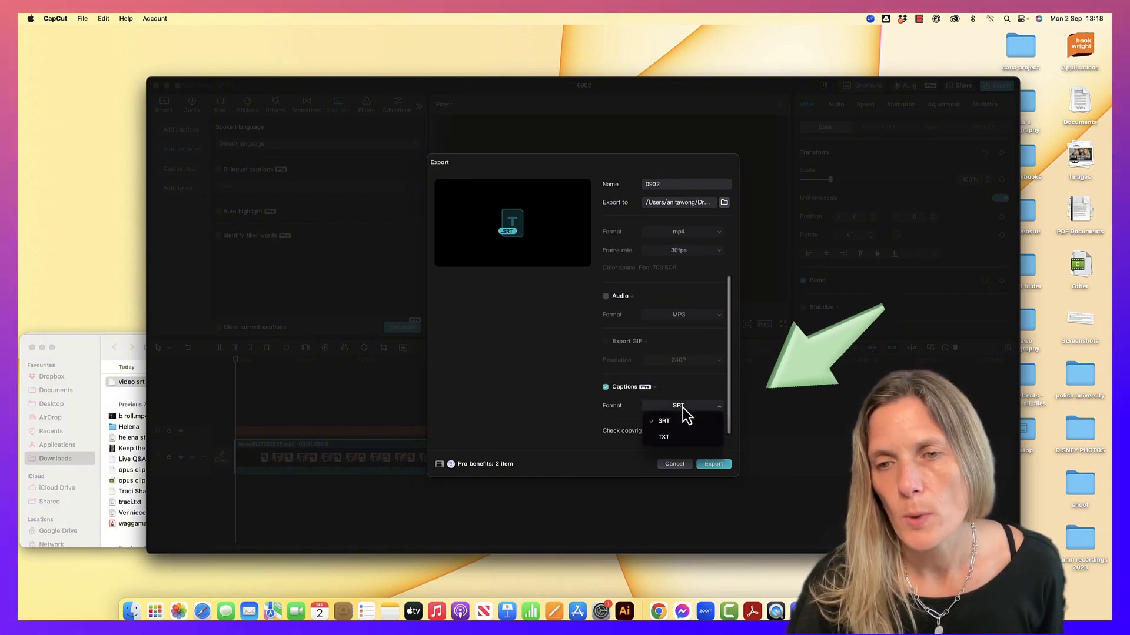
left_click(682, 440)
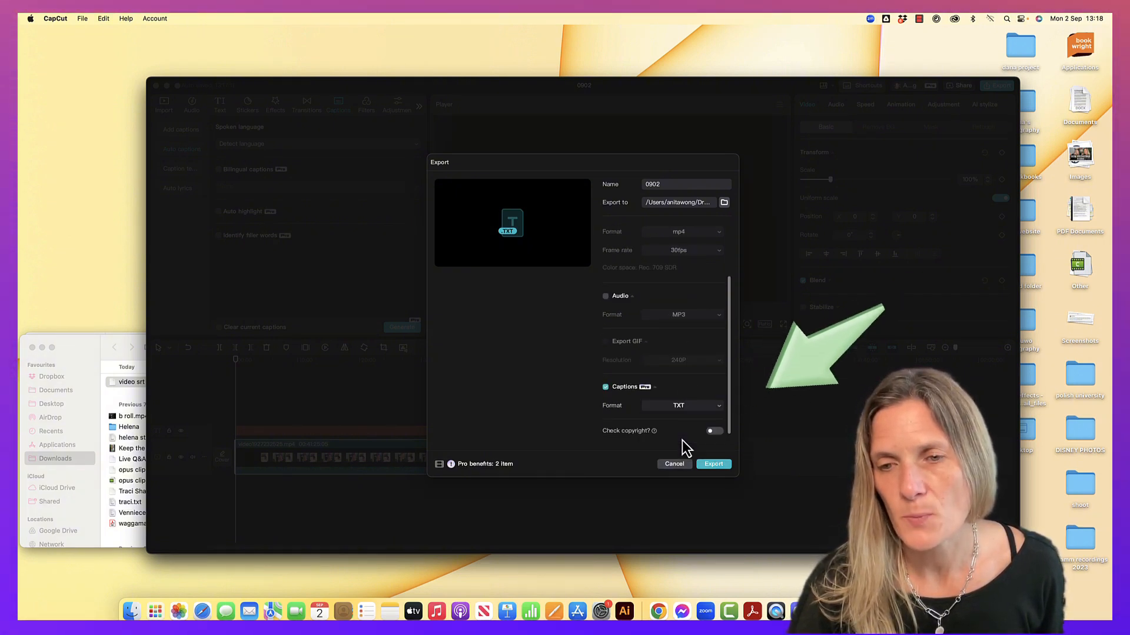
left_click(712, 466)
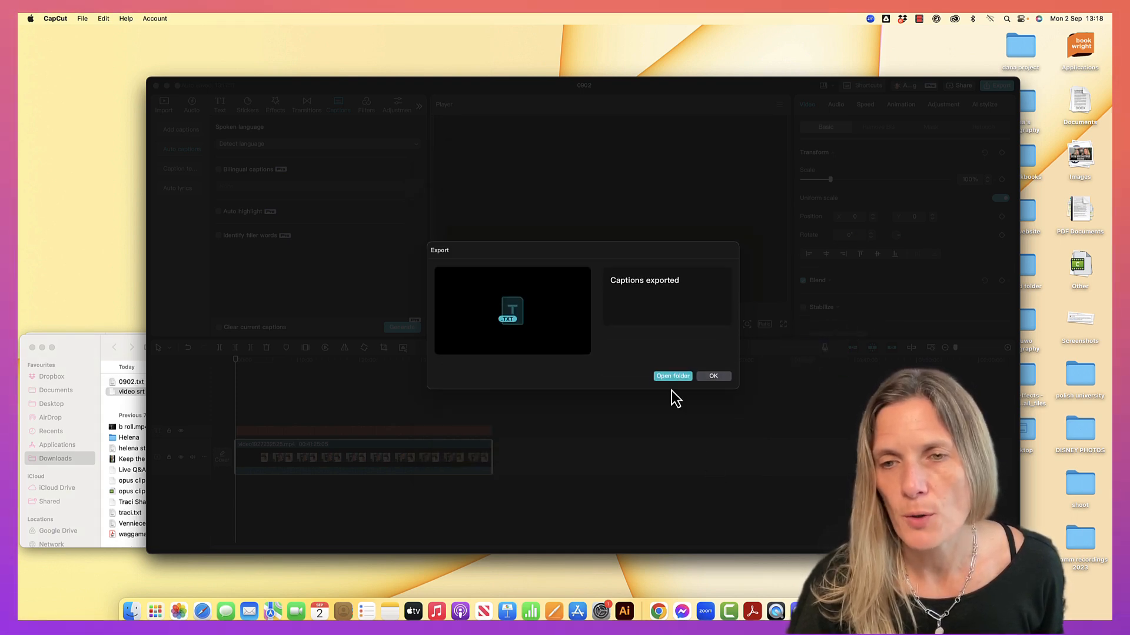
left_click(666, 377)
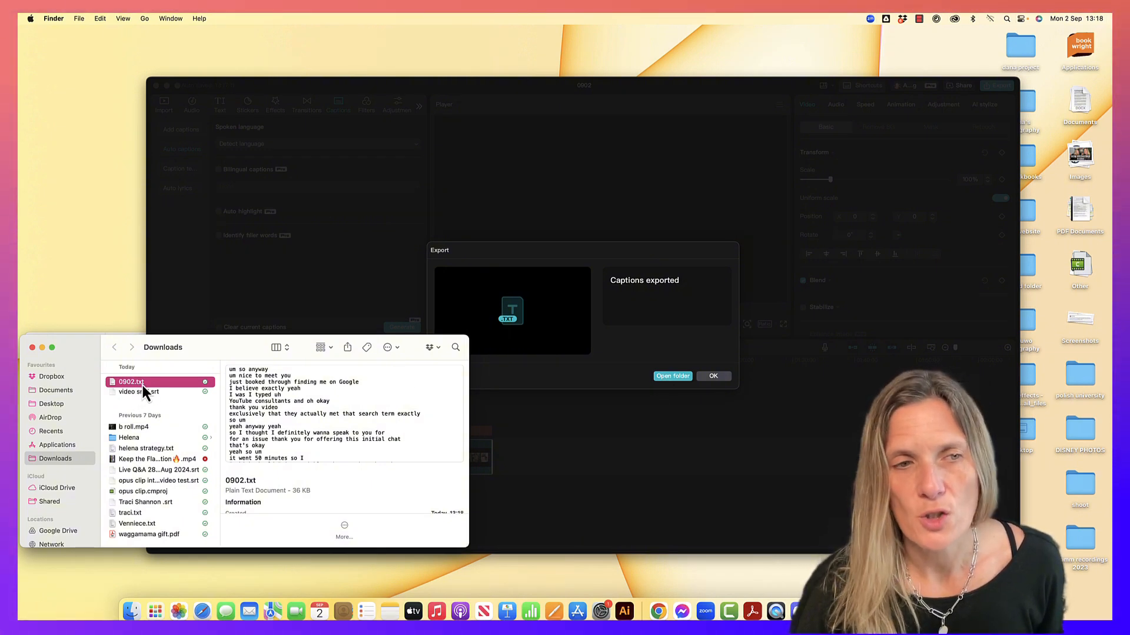
left_click(712, 376)
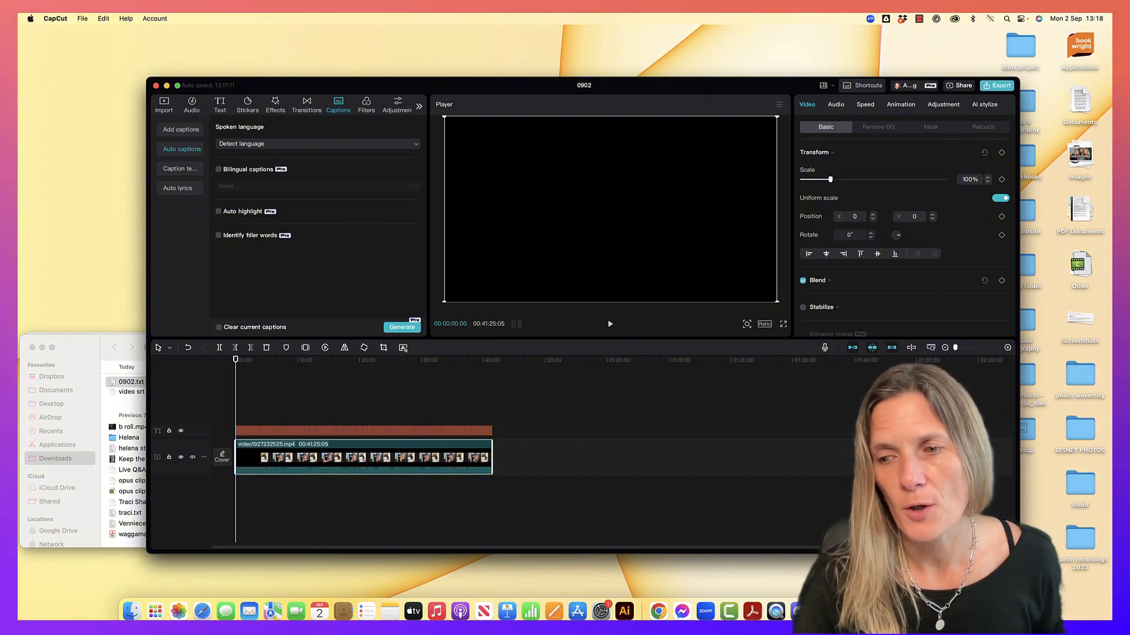
Switch to Chrome and look at the Subtitles entry in the YouTube video details, returning to the CapCut website
key("super+Tab")
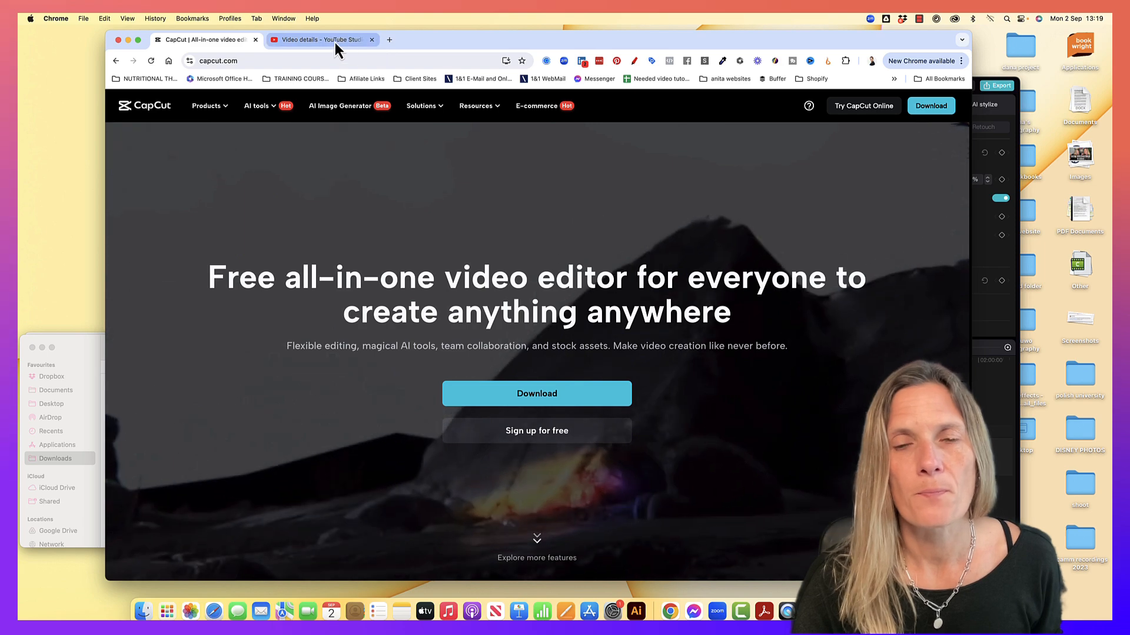
left_click(333, 41)
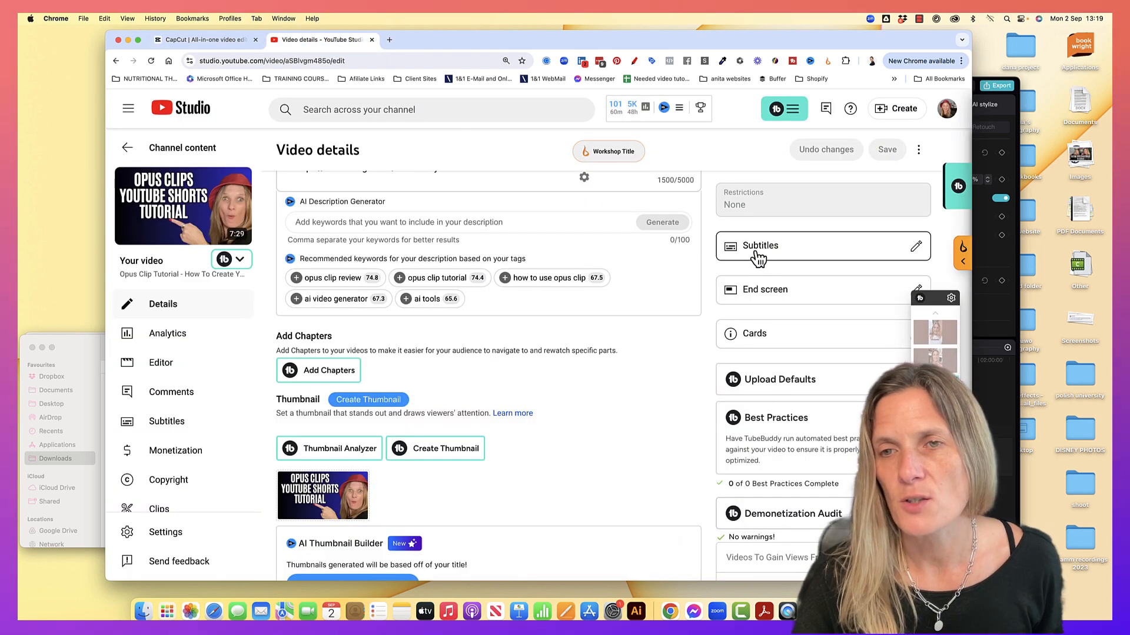
left_click(188, 45)
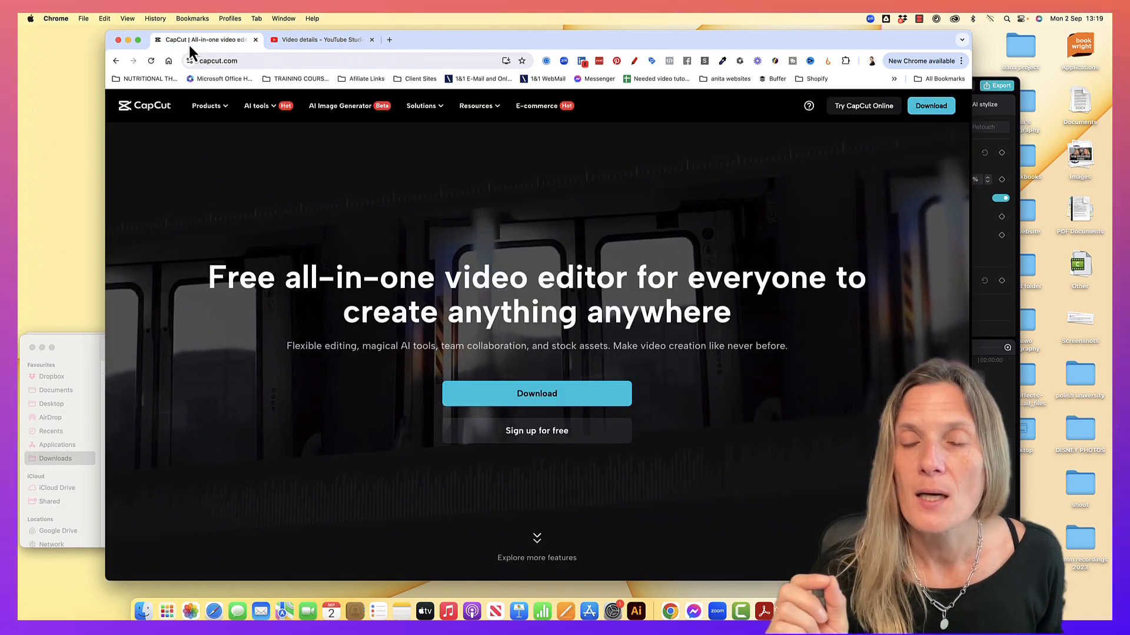